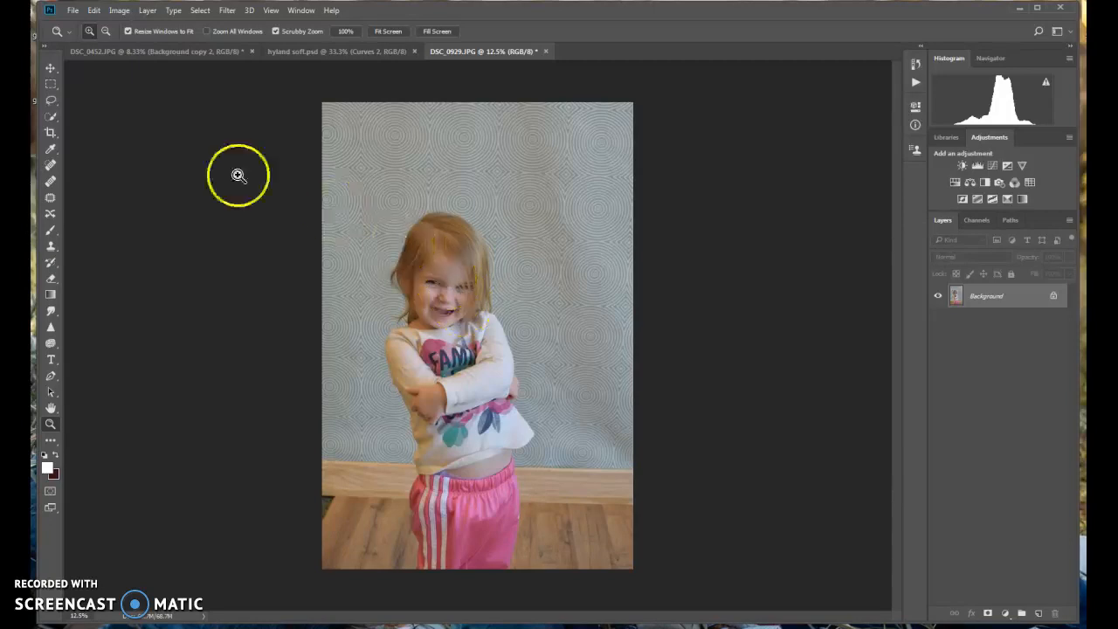
Add a Levels adjustment layer and place a duplicate of the Background layer beneath it, hiding the original Background.
{"action": "left_click", "coordinate": [974, 168]}
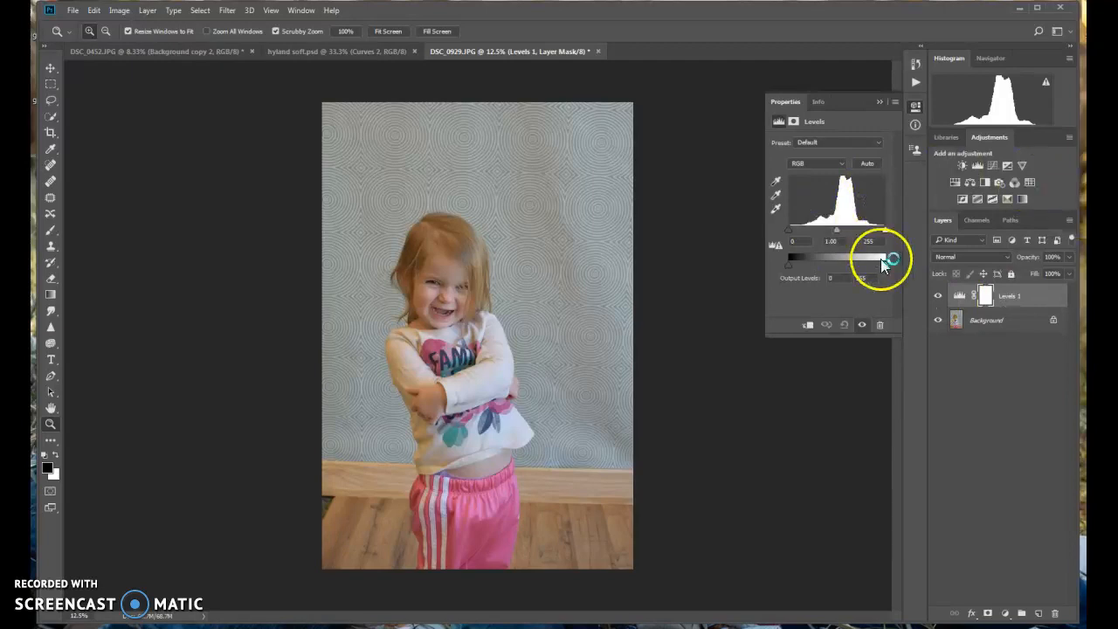
{"action": "left_click_drag", "start_coordinate": [987, 319], "coordinate": [1038, 613]}
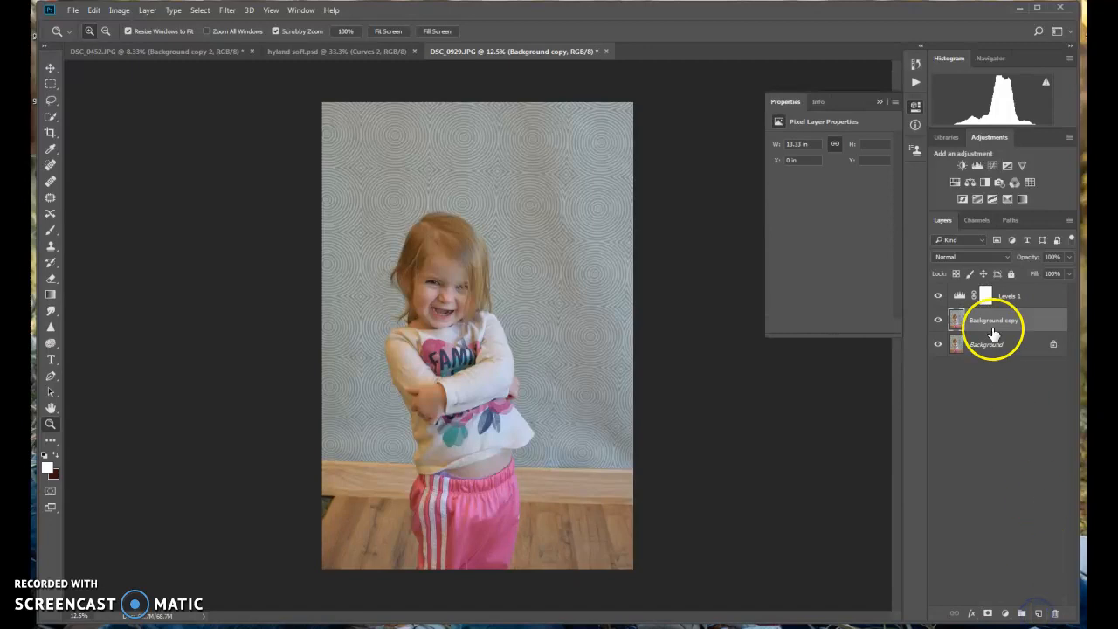
{"action": "left_click", "coordinate": [938, 344]}
Set the Levels adjustment's input values to 21 for shadows, 1.17 for midtones and 230 for highlights.
{"action": "left_click", "coordinate": [1013, 293]}
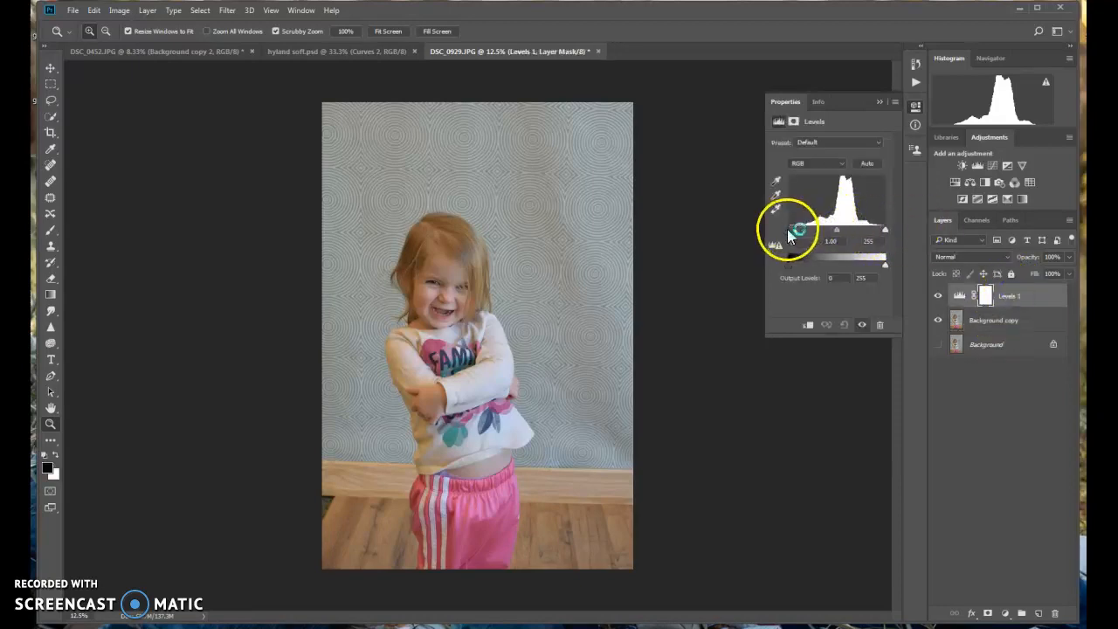
{"action": "left_click_drag", "start_coordinate": [788, 231], "coordinate": [797, 230]}
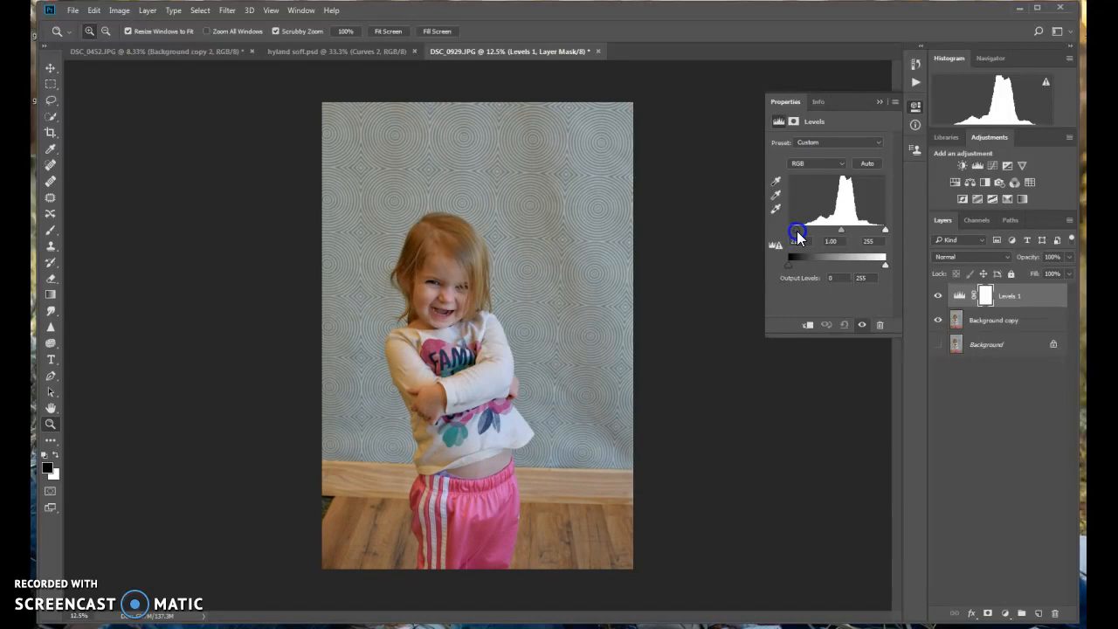
{"action": "left_click_drag", "start_coordinate": [884, 230], "coordinate": [877, 234]}
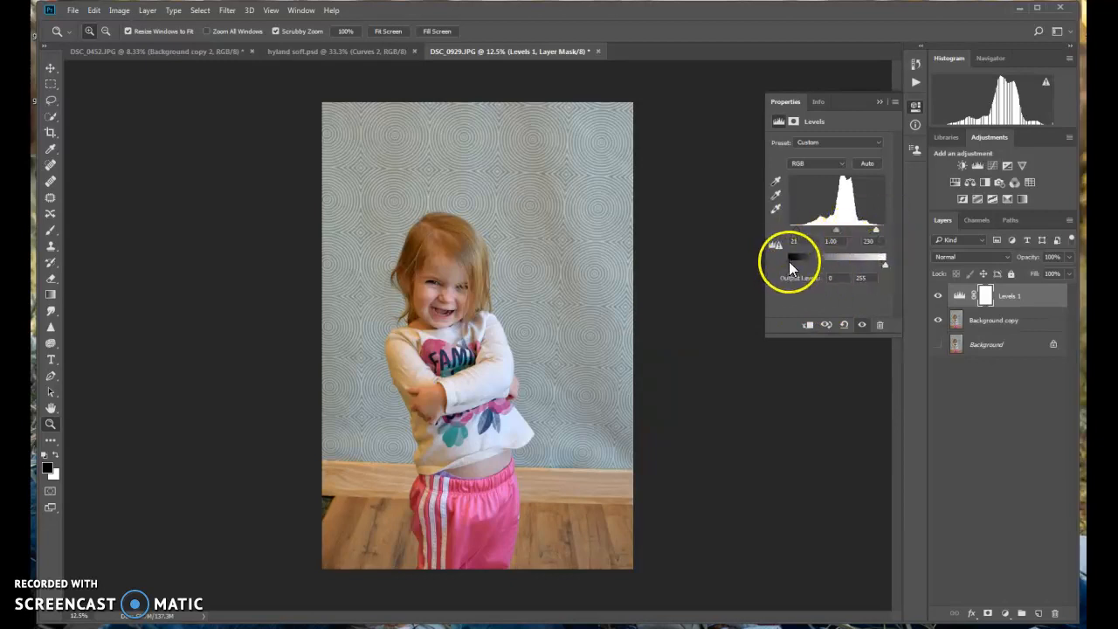
{"action": "mouse_move", "coordinate": [885, 265]}
{"action": "left_mouse_down"}
{"action": "mouse_move", "coordinate": [875, 265]}
{"action": "mouse_move", "coordinate": [886, 266]}
{"action": "left_mouse_up"}
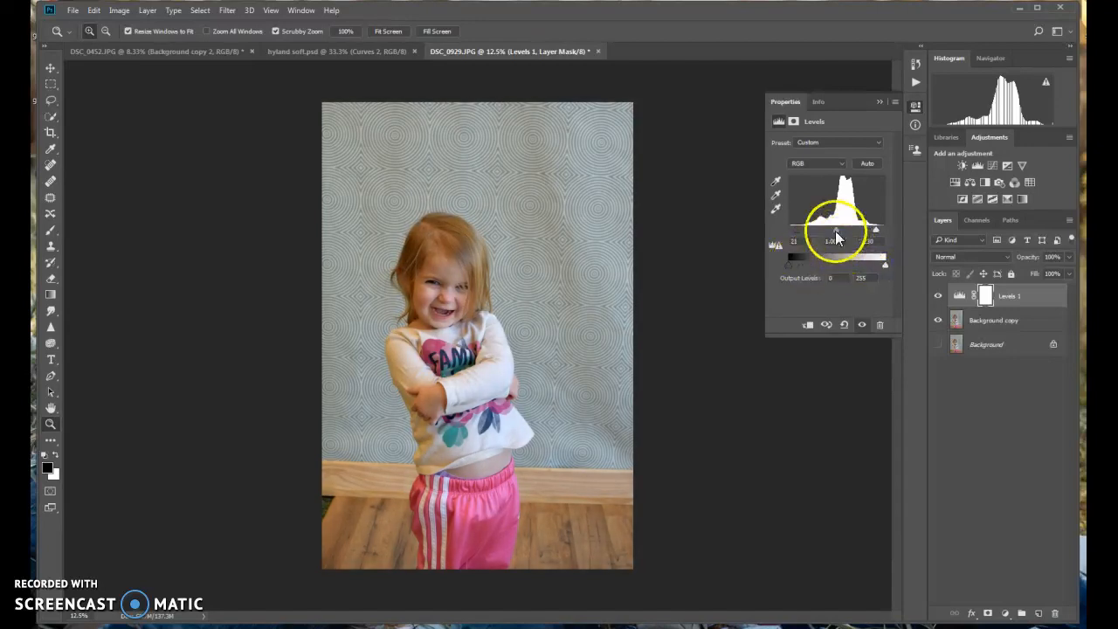
{"action": "left_click_drag", "start_coordinate": [836, 233], "coordinate": [834, 232]}
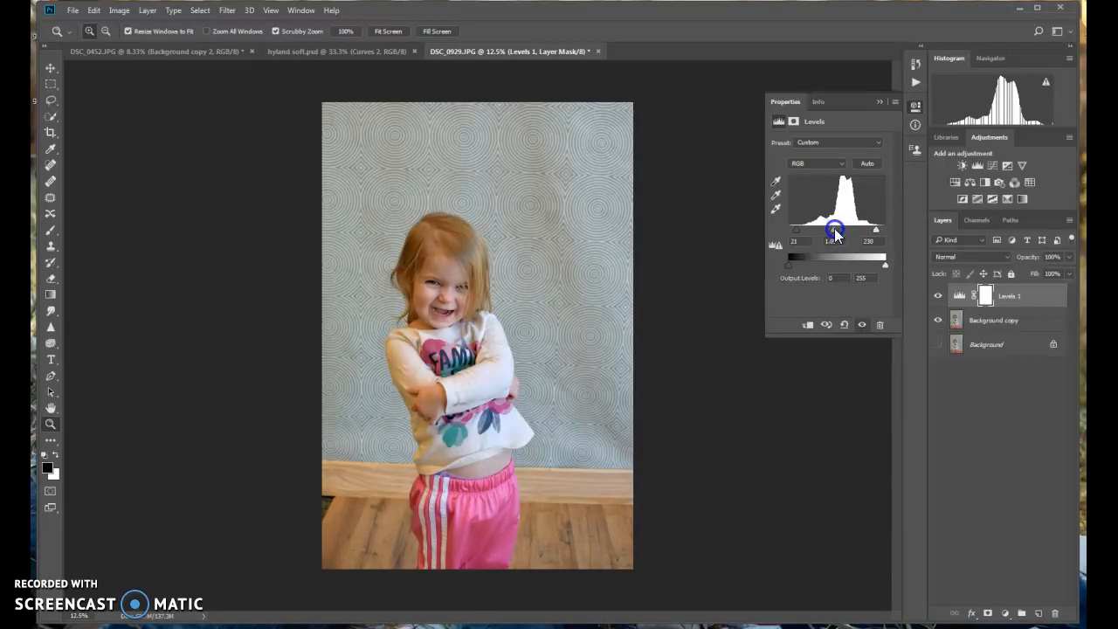
{"action": "left_click_drag", "start_coordinate": [834, 228], "coordinate": [832, 228]}
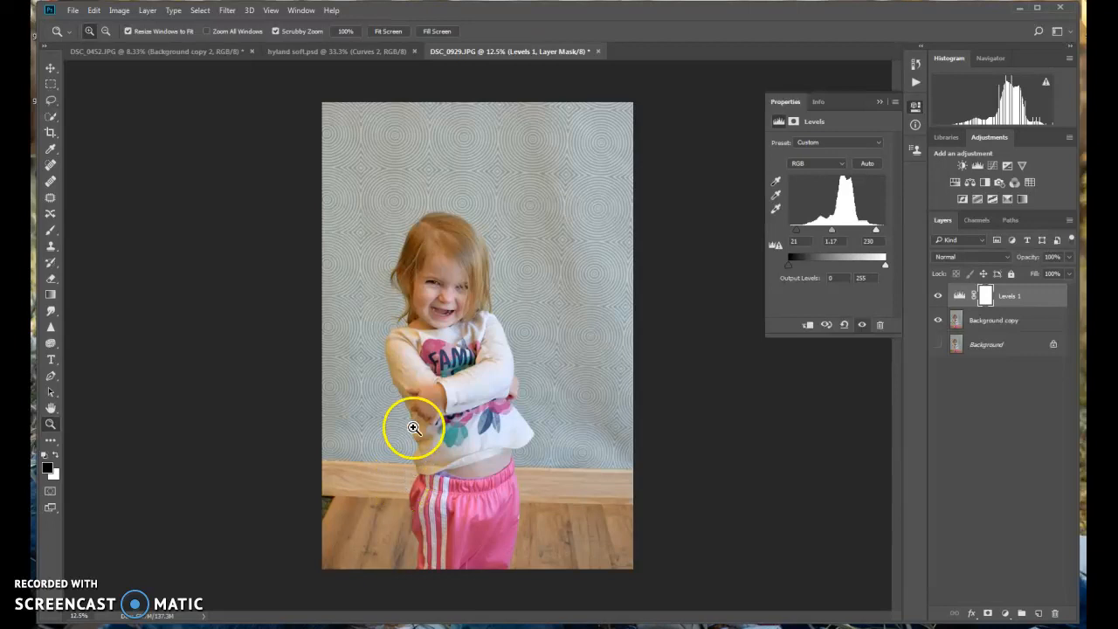
Crop the photo to a portrait 2:3 ratio around the girl's head and folded arms.
{"action": "left_click", "coordinate": [54, 135]}
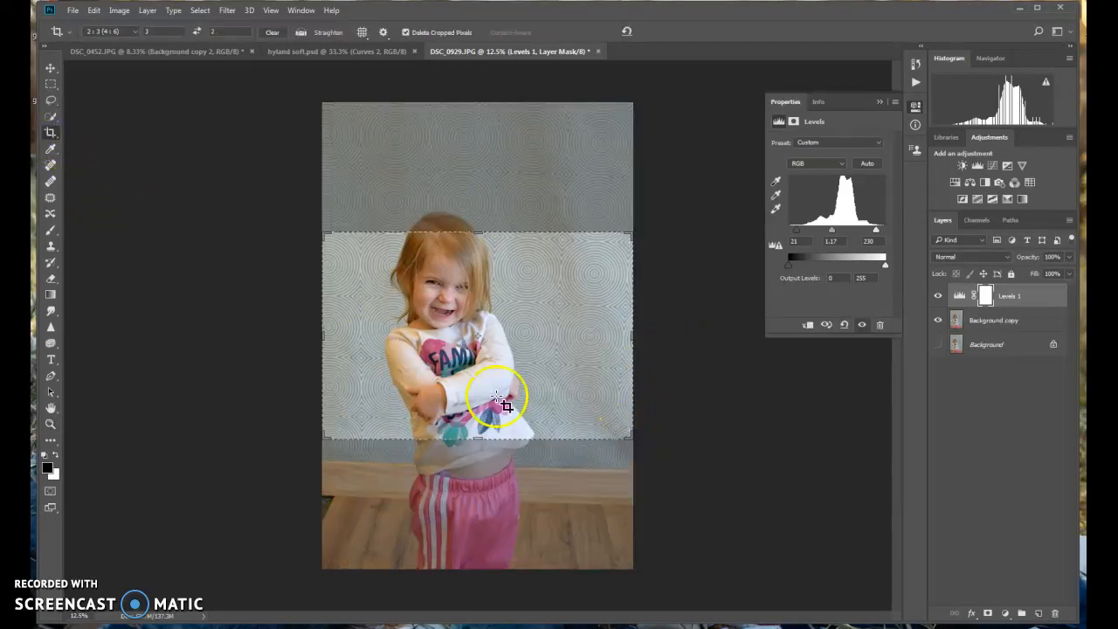
{"action": "left_click", "coordinate": [197, 31]}
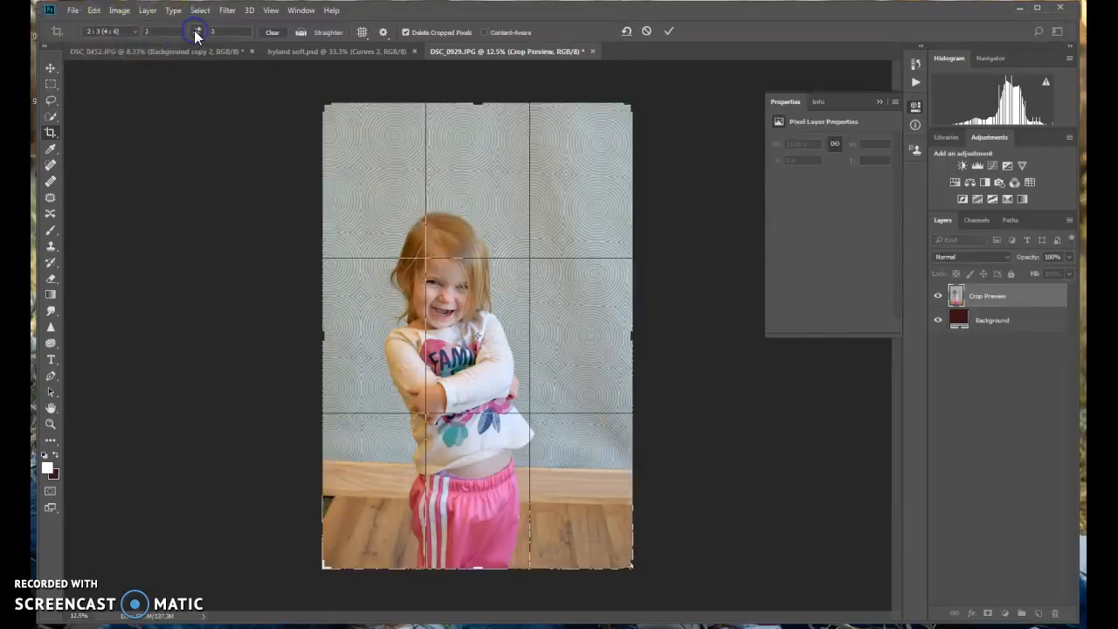
{"action": "left_click_drag", "start_coordinate": [327, 98], "coordinate": [453, 300]}
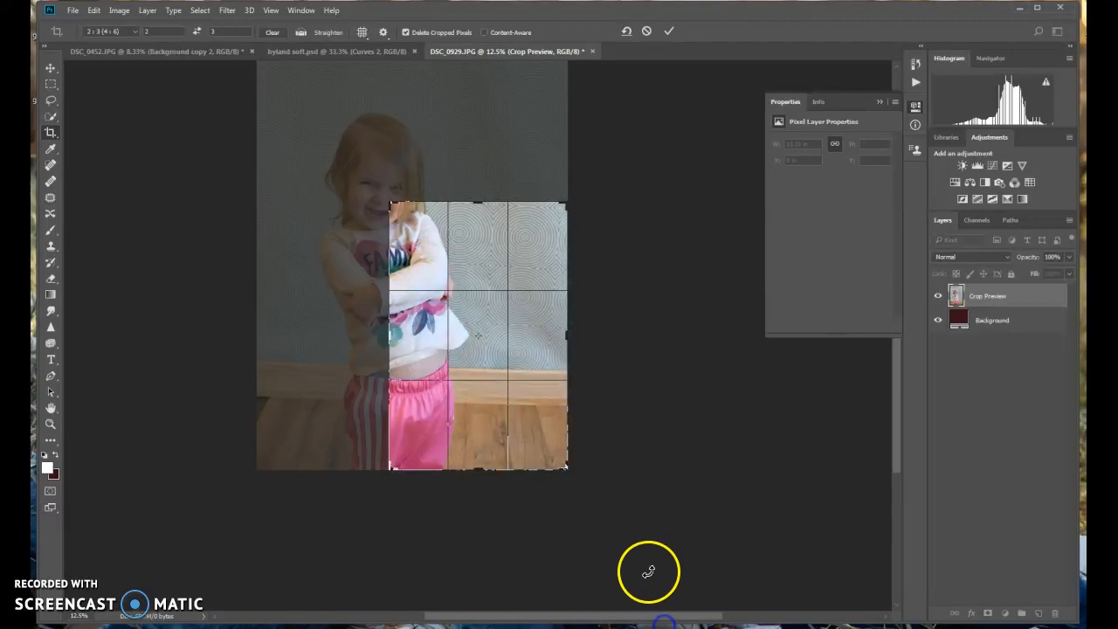
{"action": "left_click_drag", "start_coordinate": [465, 375], "coordinate": [561, 462]}
{"action": "mouse_move", "coordinate": [494, 417]}
{"action": "left_mouse_down"}
{"action": "mouse_move", "coordinate": [485, 408]}
{"action": "mouse_move", "coordinate": [488, 418]}
{"action": "left_mouse_up"}
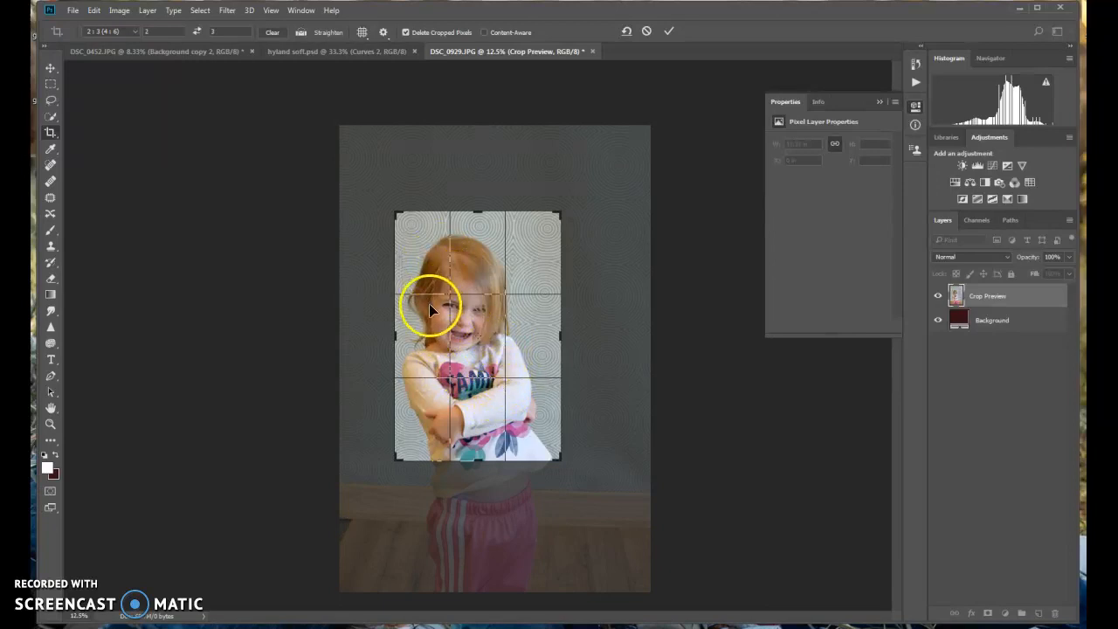
{"action": "key", "text": "Return"}
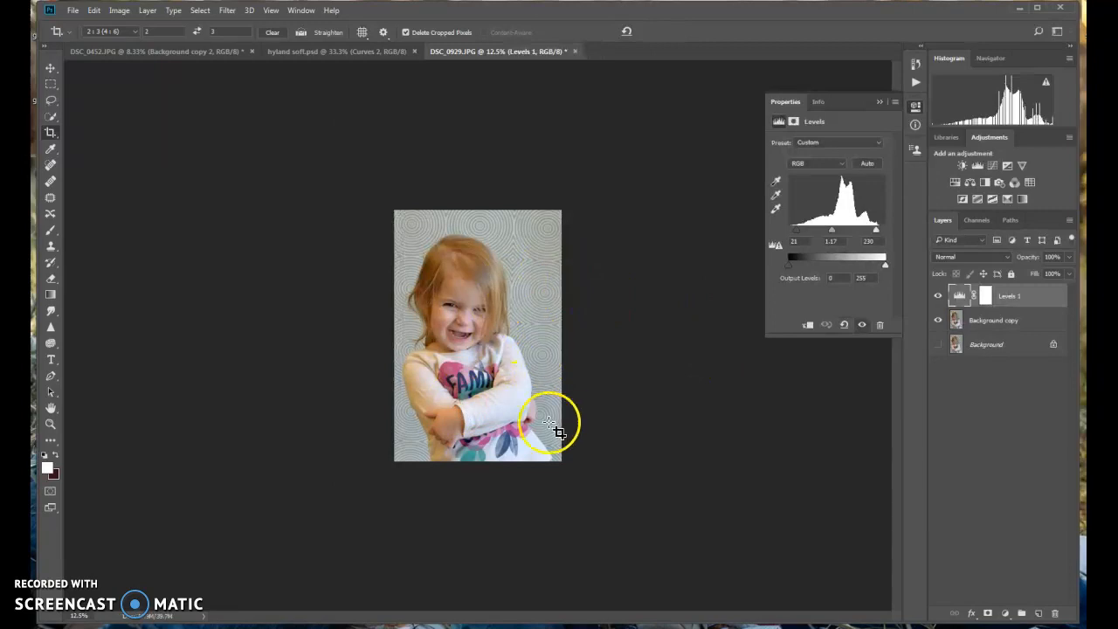
Duplicate the Background copy layer and place the duplicate above the Levels adjustment.
{"action": "key", "text": "ctrl+plus"}
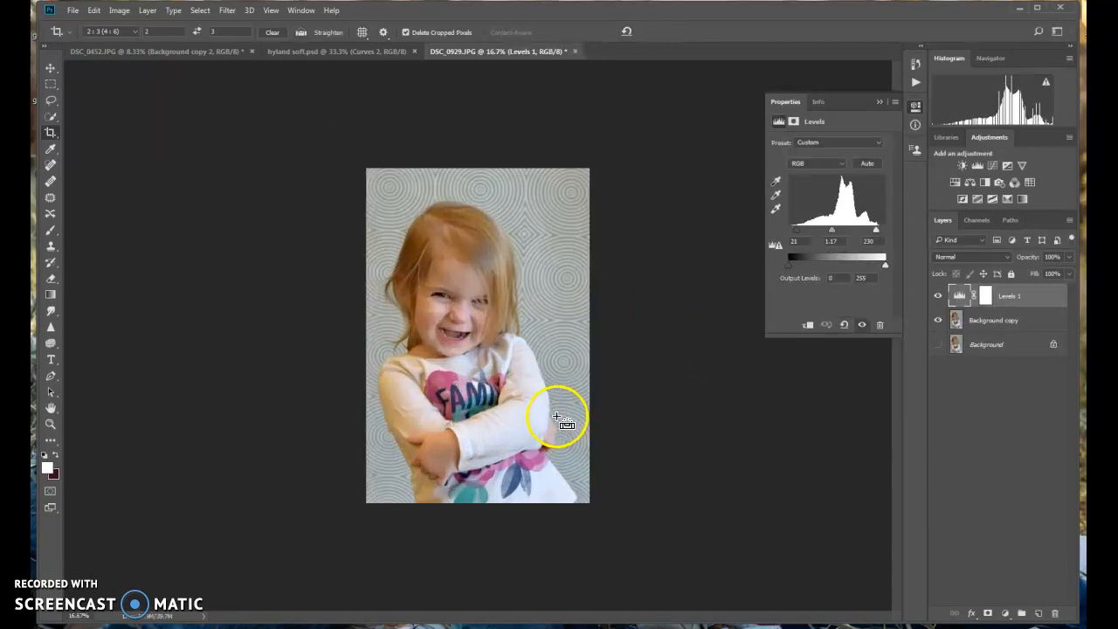
{"action": "key", "text": "ctrl+plus"}
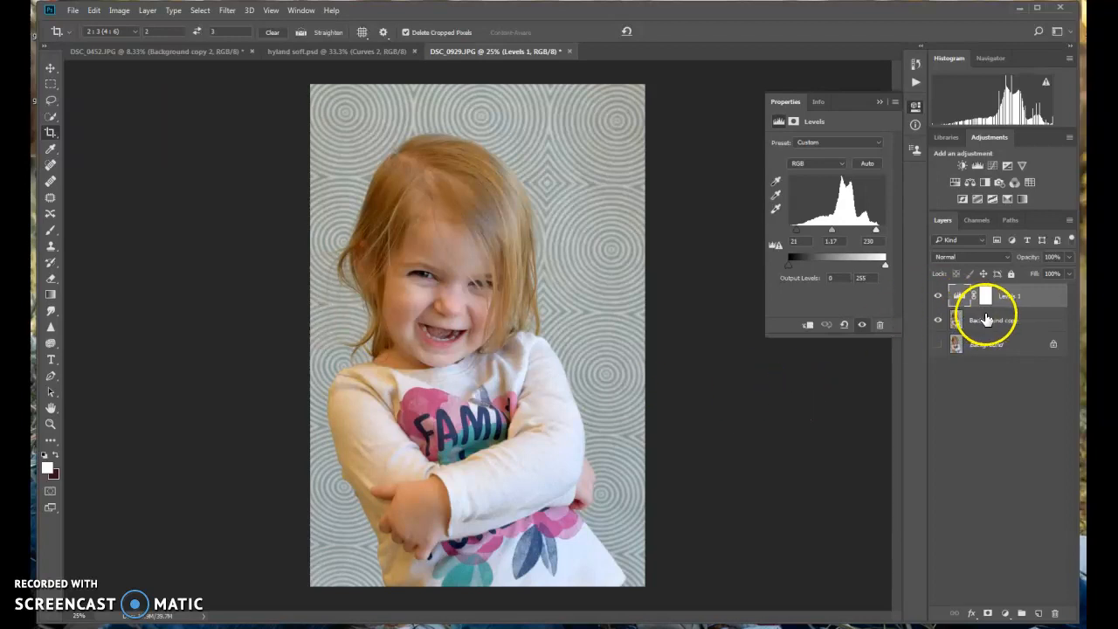
{"action": "left_click_drag", "start_coordinate": [986, 322], "coordinate": [1037, 614]}
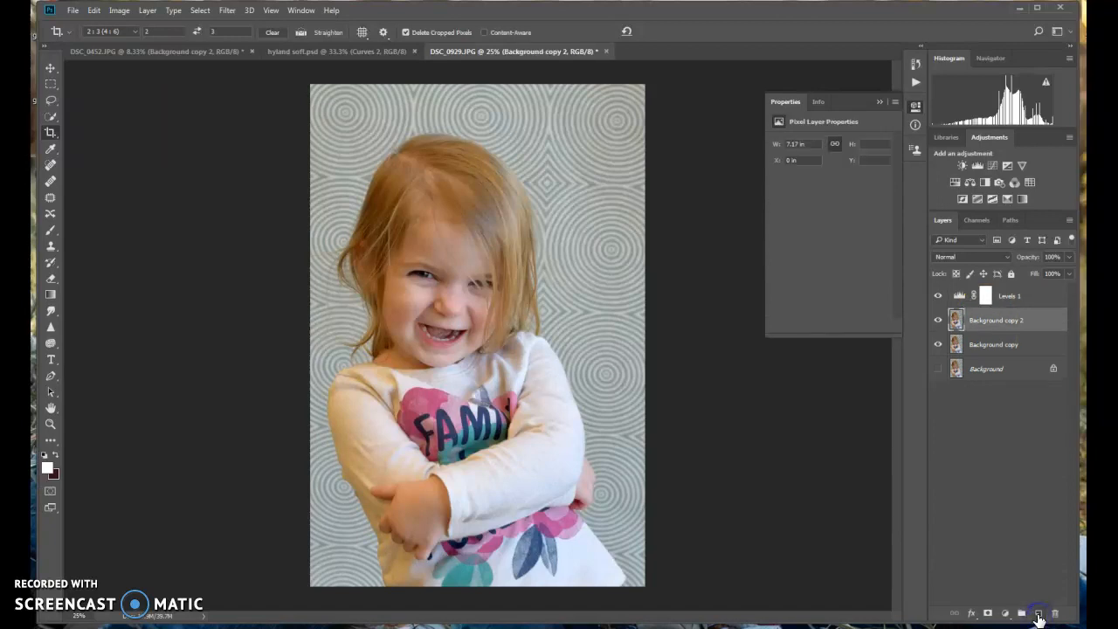
{"action": "left_click_drag", "start_coordinate": [984, 297], "coordinate": [978, 330]}
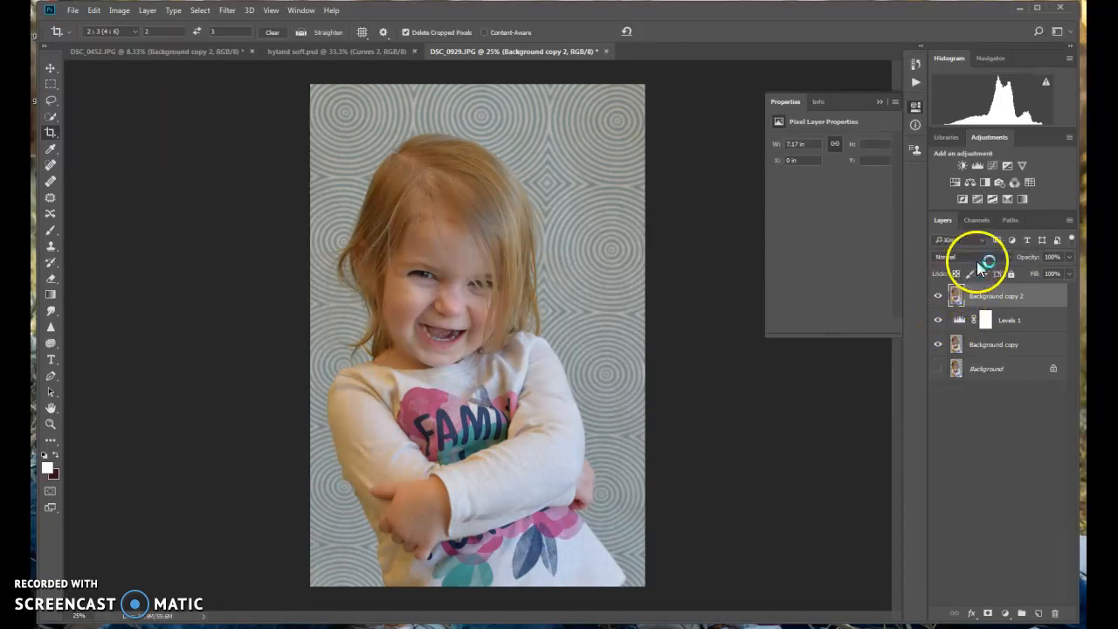
Set the top photo copy to Screen blend mode at 12% opacity and merge the visible layers.
{"action": "left_click", "coordinate": [980, 258]}
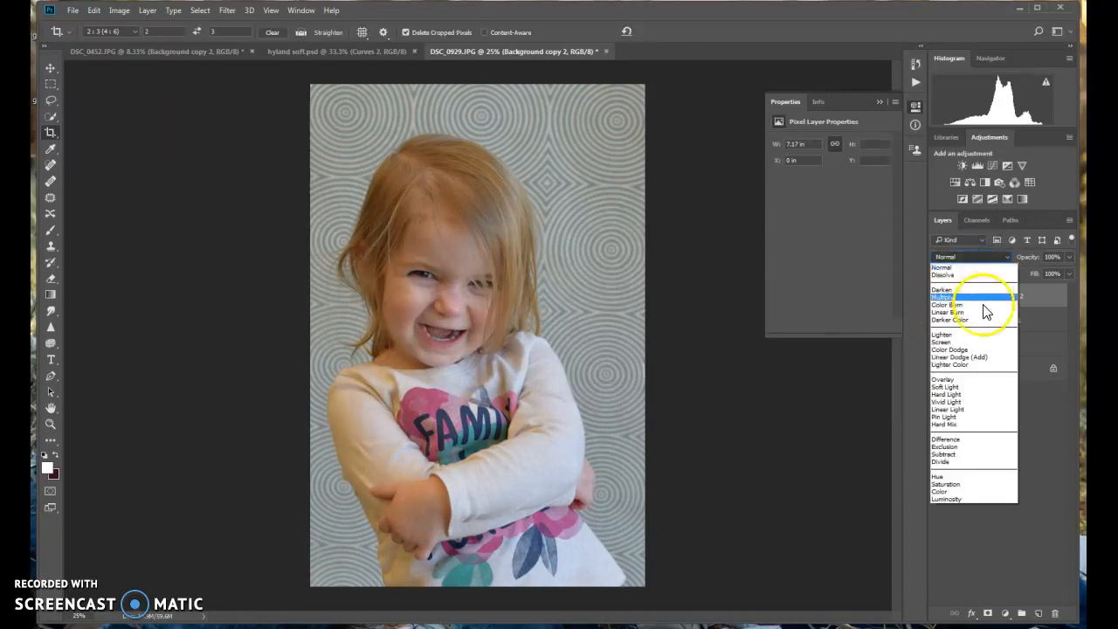
{"action": "left_click", "coordinate": [974, 342]}
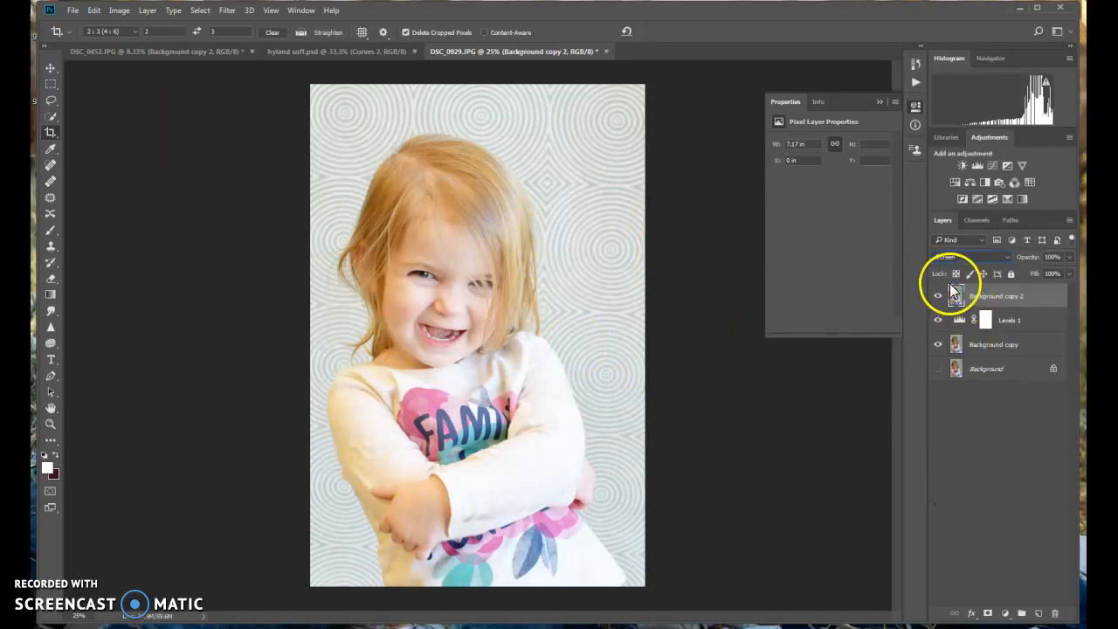
{"action": "left_click", "coordinate": [1067, 260]}
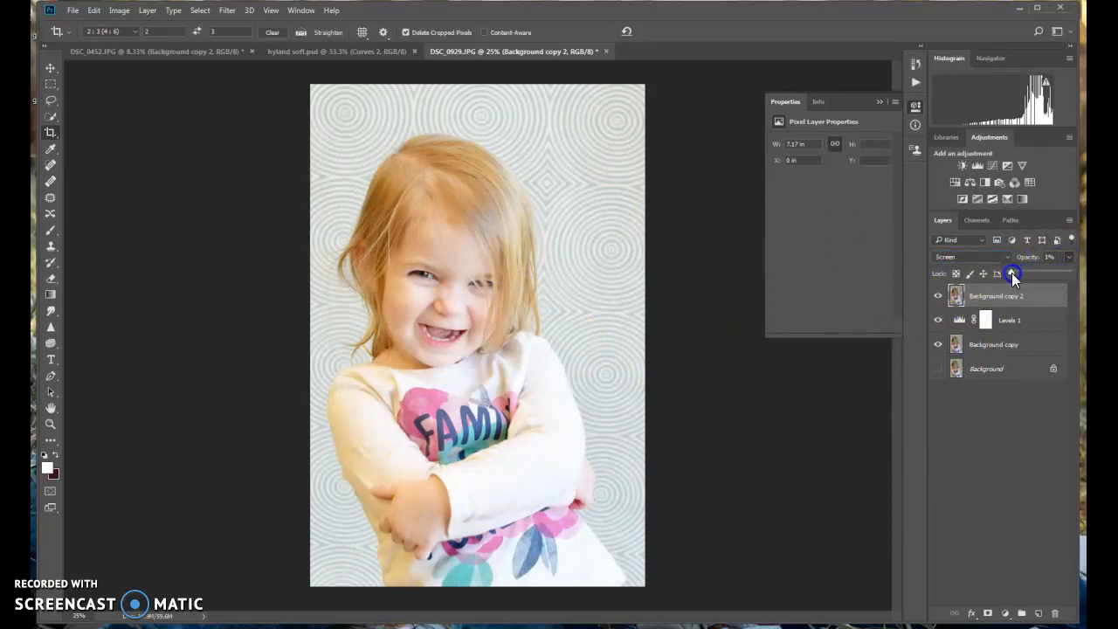
{"action": "left_click_drag", "start_coordinate": [1011, 274], "coordinate": [1009, 273]}
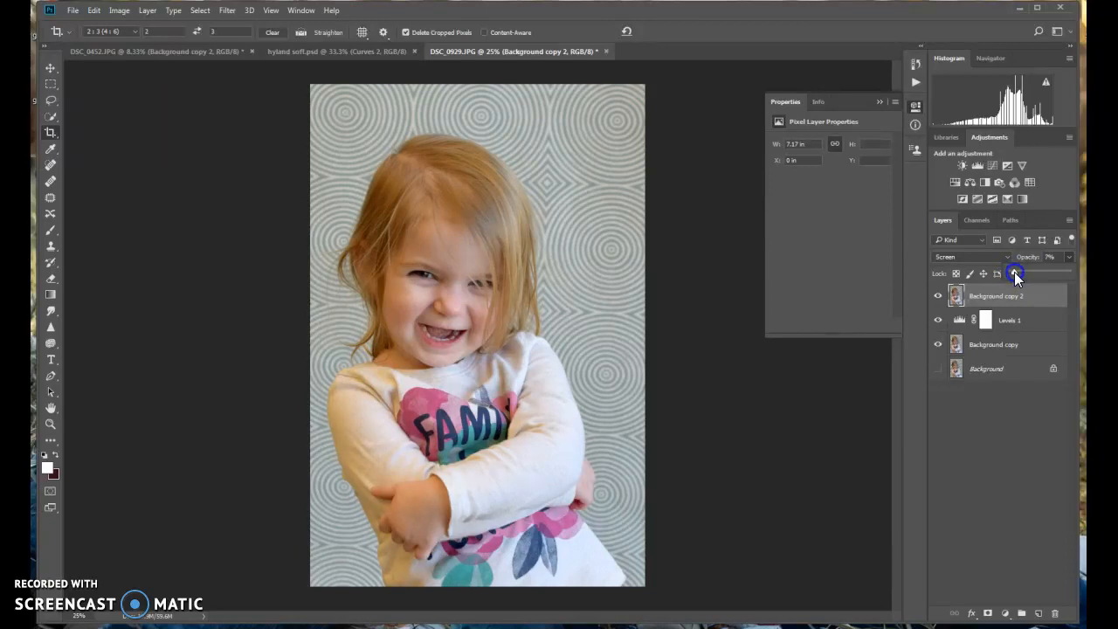
{"action": "left_click_drag", "start_coordinate": [1016, 271], "coordinate": [1018, 272]}
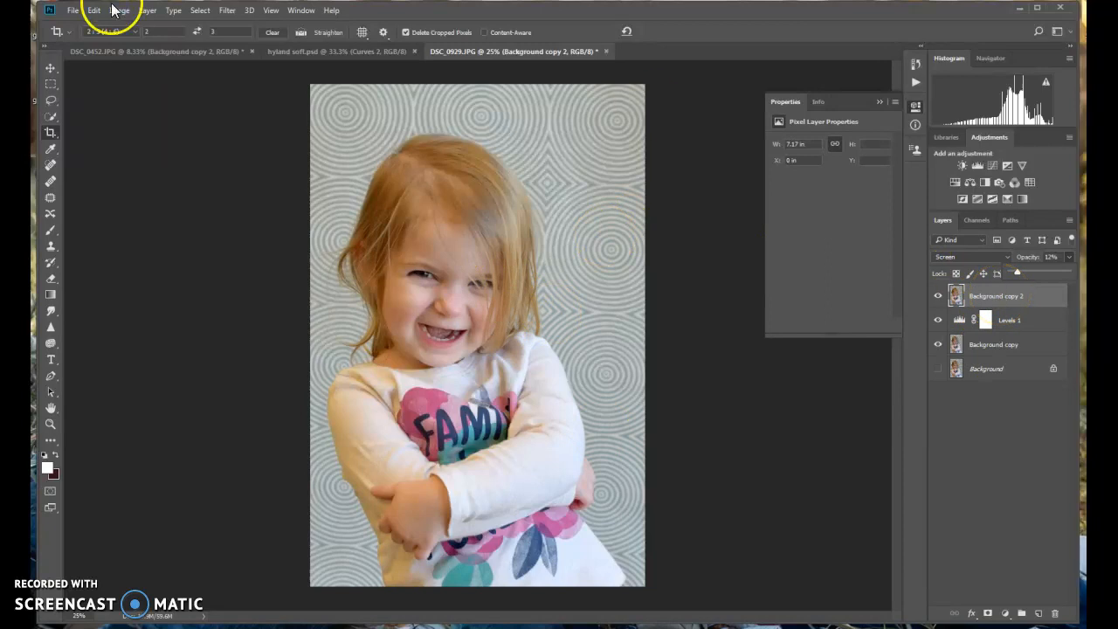
{"action": "left_click", "coordinate": [143, 11]}
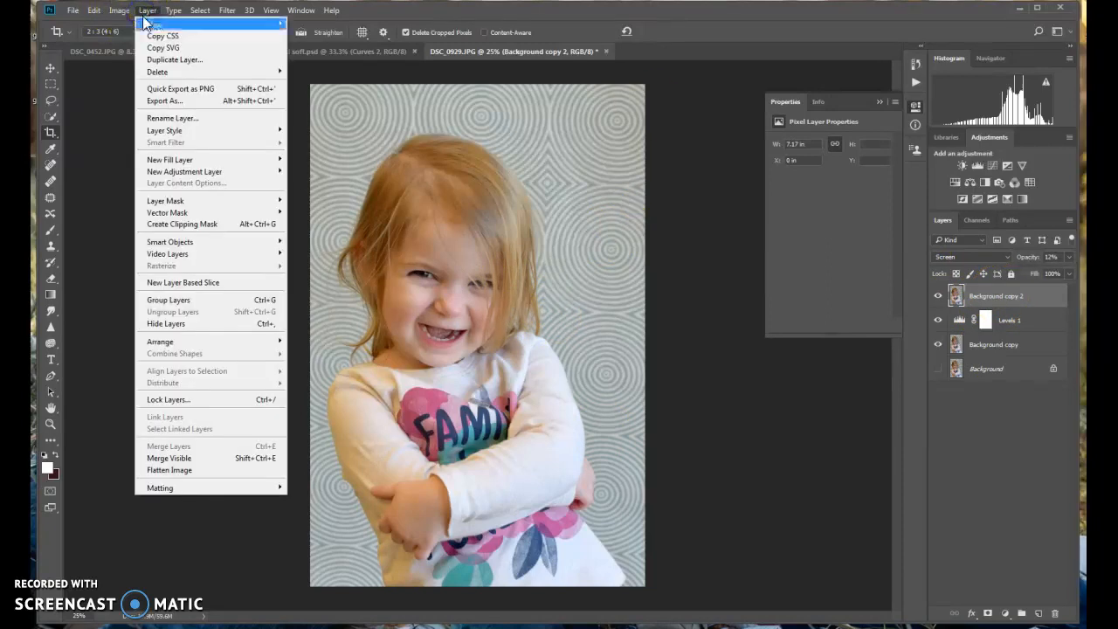
{"action": "left_click", "coordinate": [187, 458]}
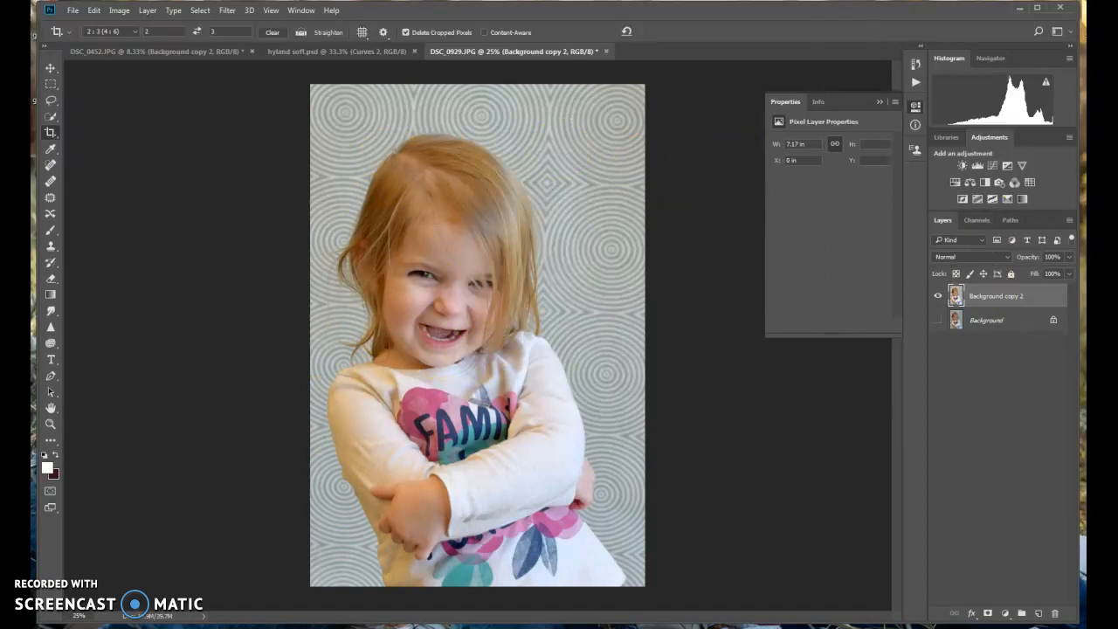
Start an Iris Blur centred on the girl's face and enlarge its ellipse past the photo's upper and lower edges.
{"action": "left_click", "coordinate": [227, 10]}
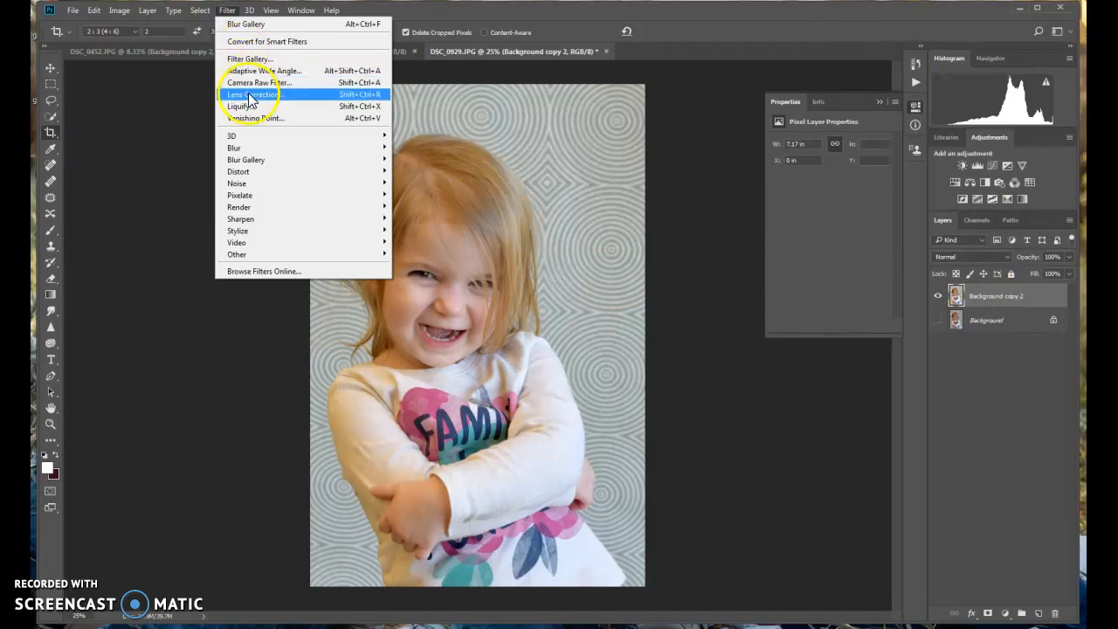
{"action": "mouse_move", "coordinate": [255, 162]}
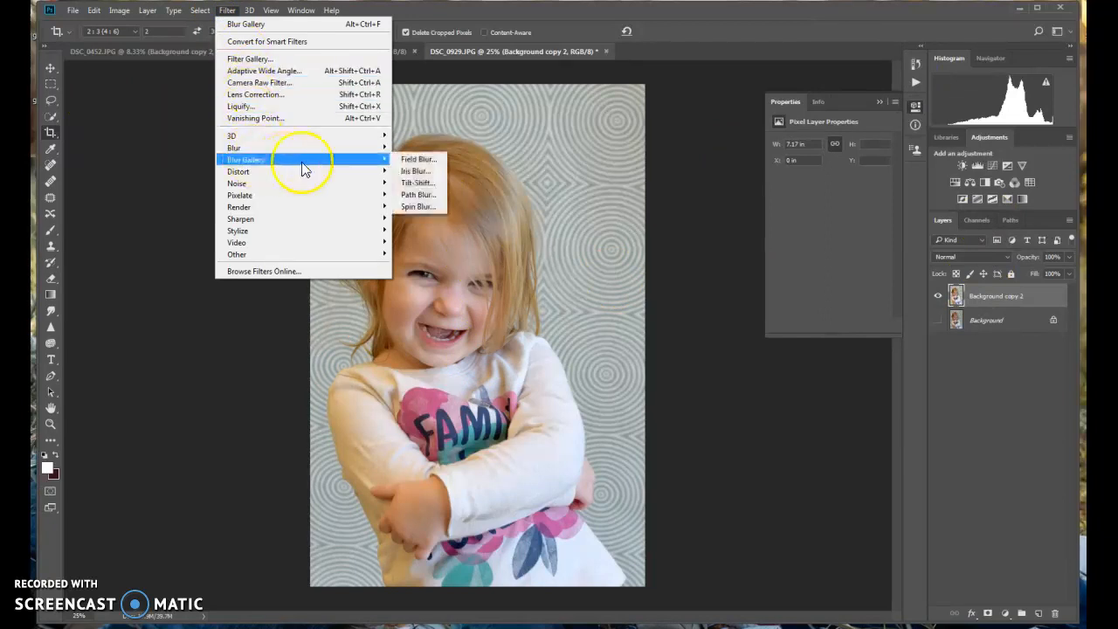
{"action": "left_click", "coordinate": [406, 170]}
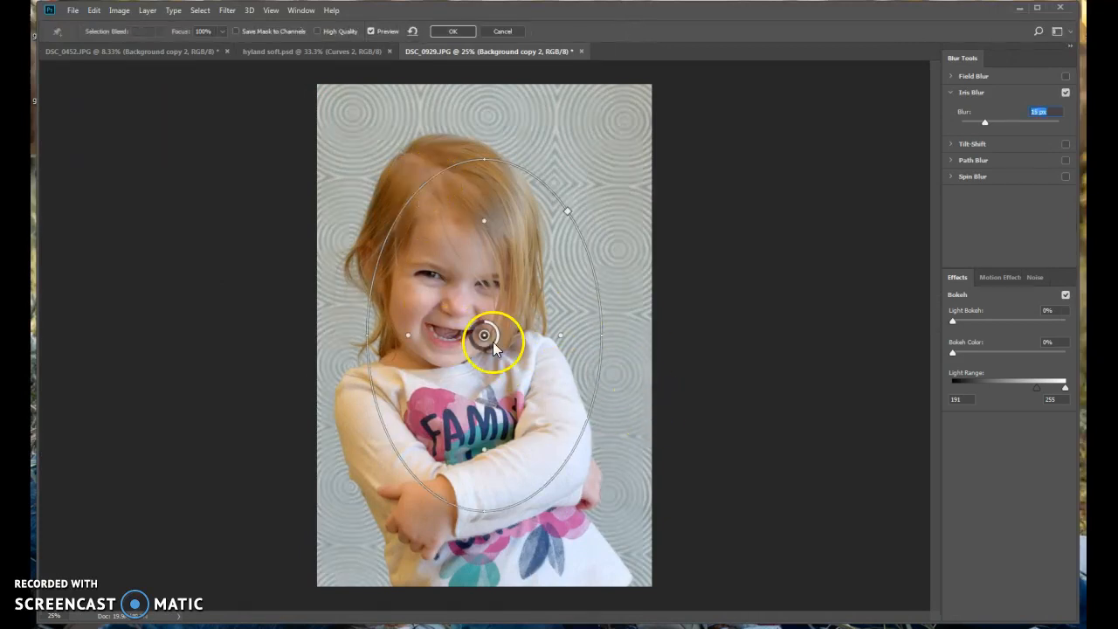
{"action": "left_click_drag", "start_coordinate": [483, 337], "coordinate": [454, 301]}
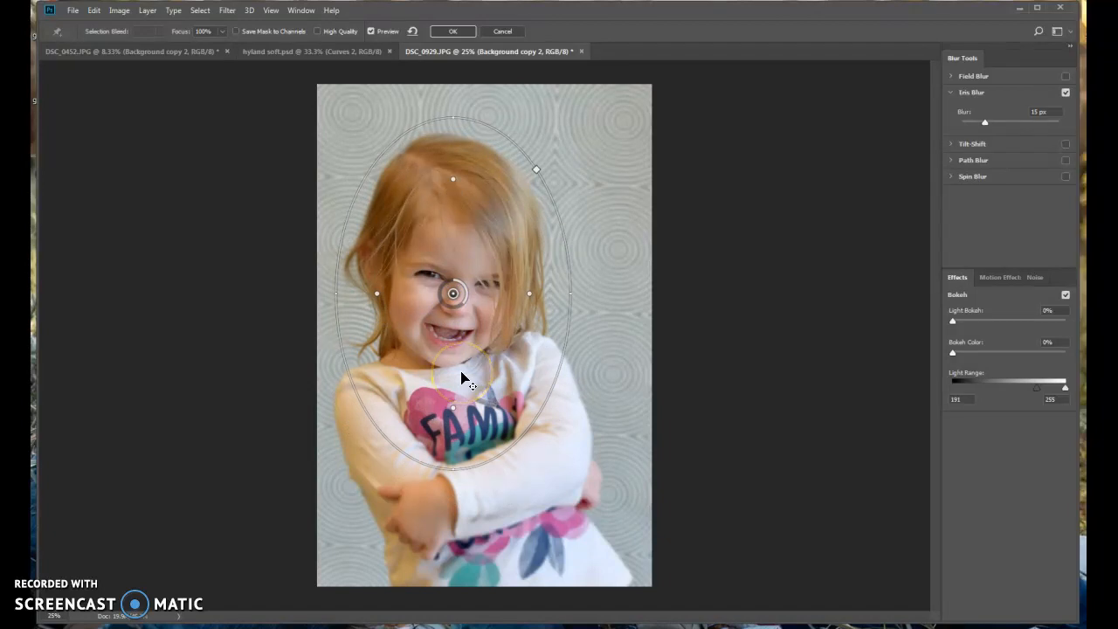
{"action": "key", "text": "ctrl+minus"}
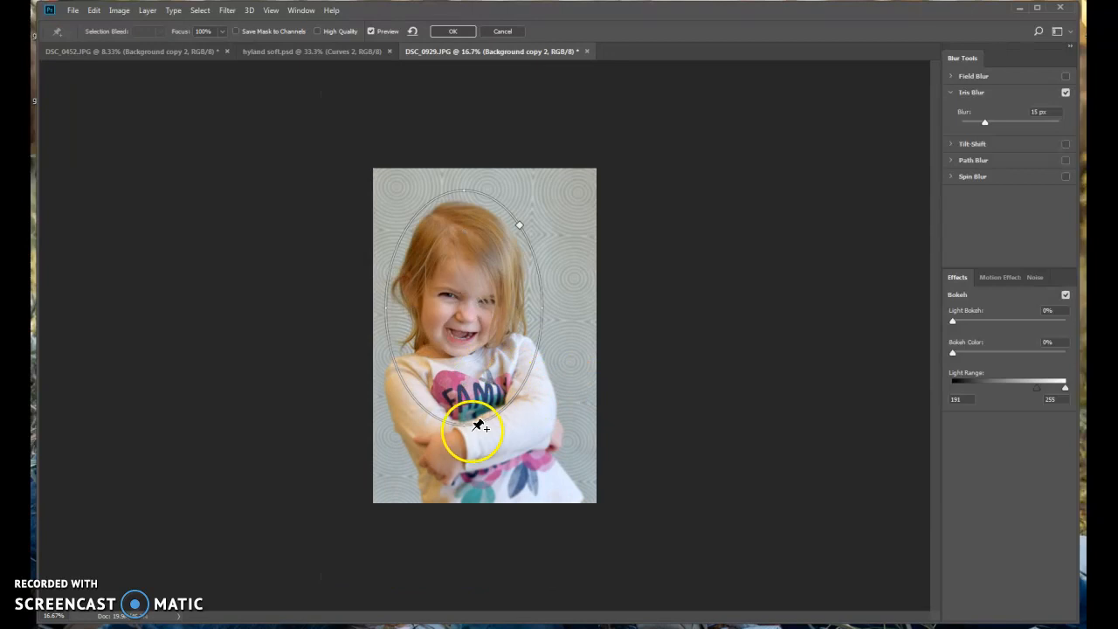
{"action": "left_click_drag", "start_coordinate": [465, 425], "coordinate": [464, 515]}
{"action": "left_click_drag", "start_coordinate": [545, 308], "coordinate": [587, 312]}
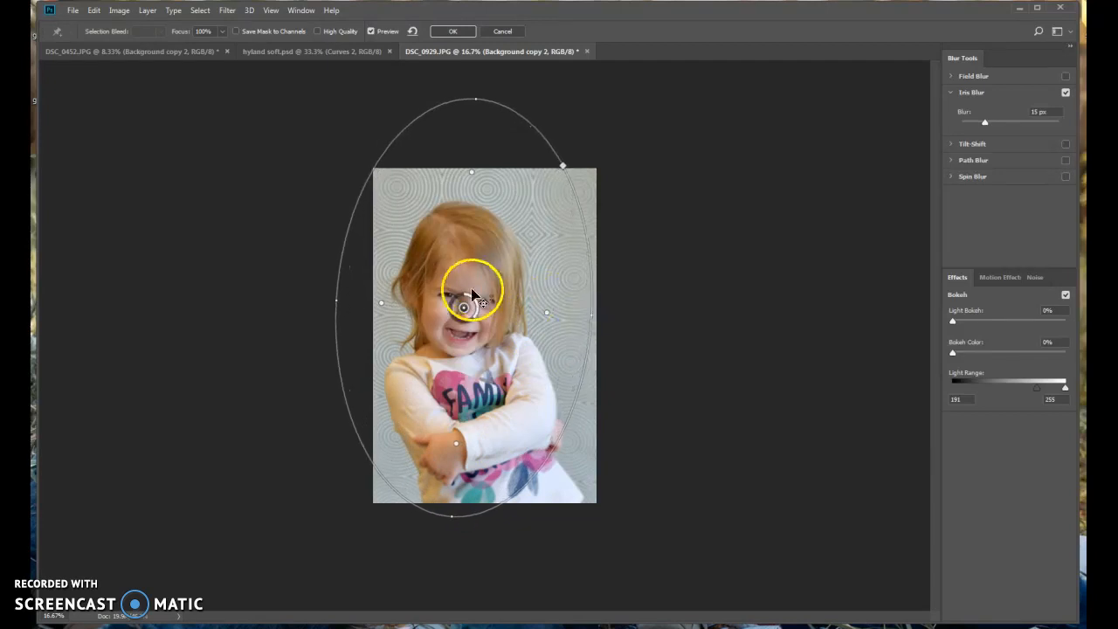
{"action": "left_click_drag", "start_coordinate": [545, 313], "coordinate": [468, 318]}
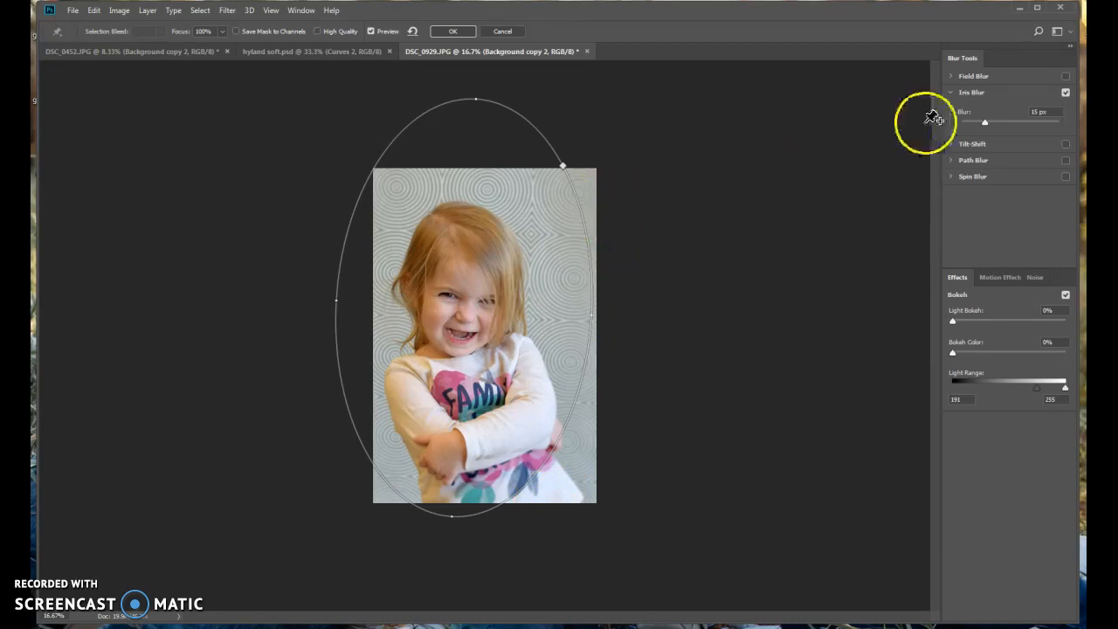
Set the iris blur to 15 px, tilt and lengthen its ellipse to follow the girl's body, and apply the filter.
{"action": "mouse_move", "coordinate": [984, 122]}
{"action": "left_mouse_down"}
{"action": "mouse_move", "coordinate": [1023, 123]}
{"action": "mouse_move", "coordinate": [992, 131]}
{"action": "left_mouse_up"}
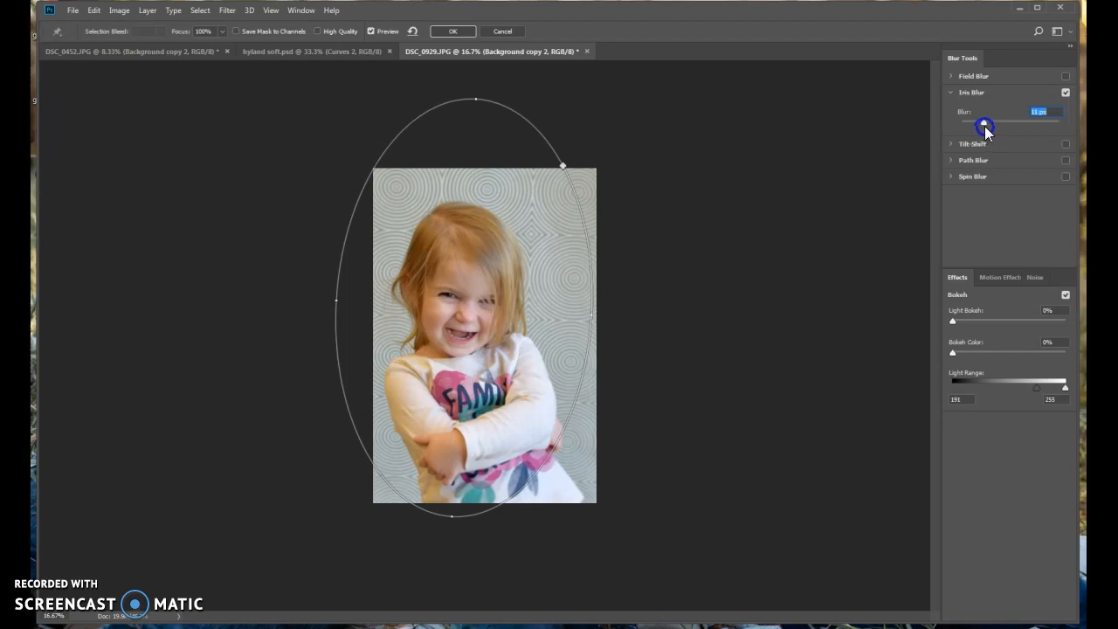
{"action": "left_click_drag", "start_coordinate": [476, 99], "coordinate": [470, 131]}
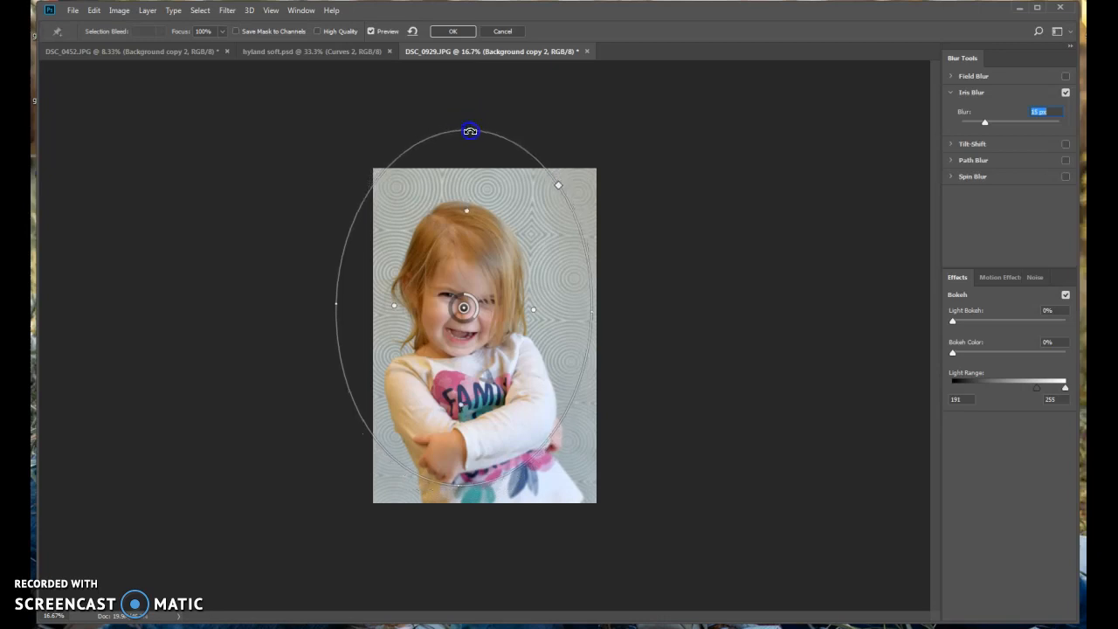
{"action": "left_click_drag", "start_coordinate": [474, 281], "coordinate": [475, 275]}
{"action": "left_click_drag", "start_coordinate": [462, 486], "coordinate": [513, 534]}
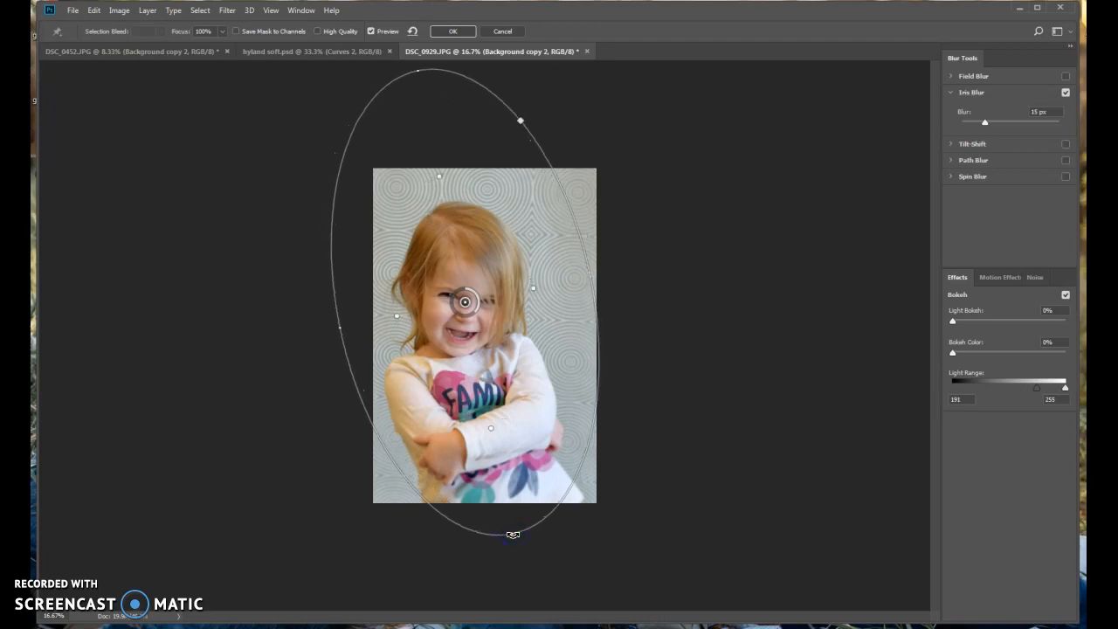
{"action": "left_click", "coordinate": [456, 33]}
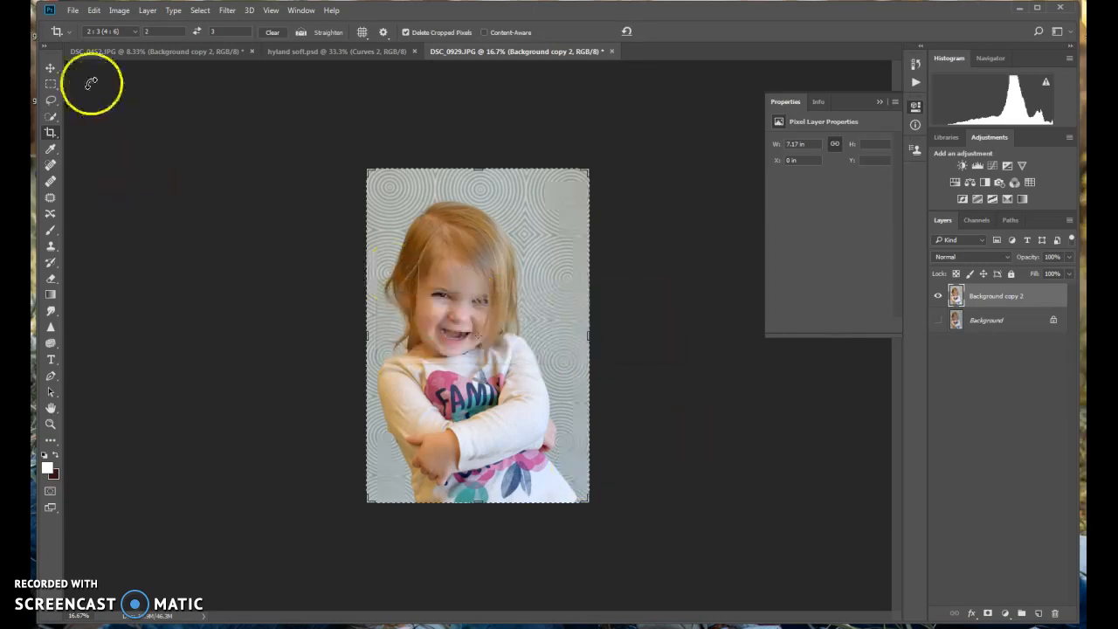
Compare the edited photo with the original Background by switching the layers' visibility, ending with both layers shown.
{"action": "left_click", "coordinate": [51, 68]}
{"action": "key", "text": "ctrl+plus"}
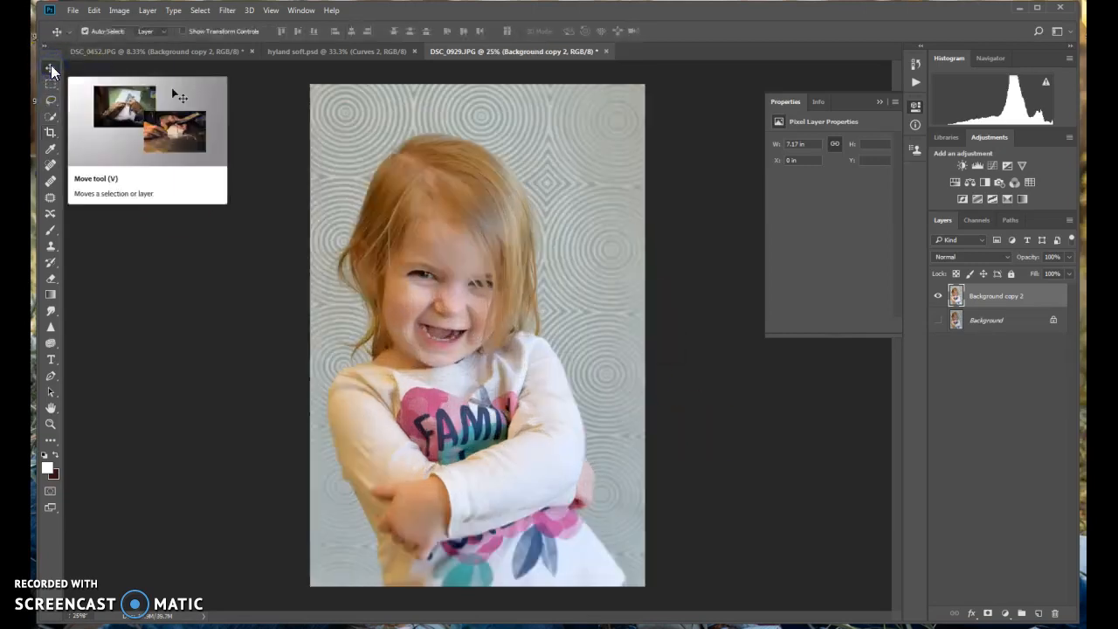
{"action": "left_click", "coordinate": [937, 296]}
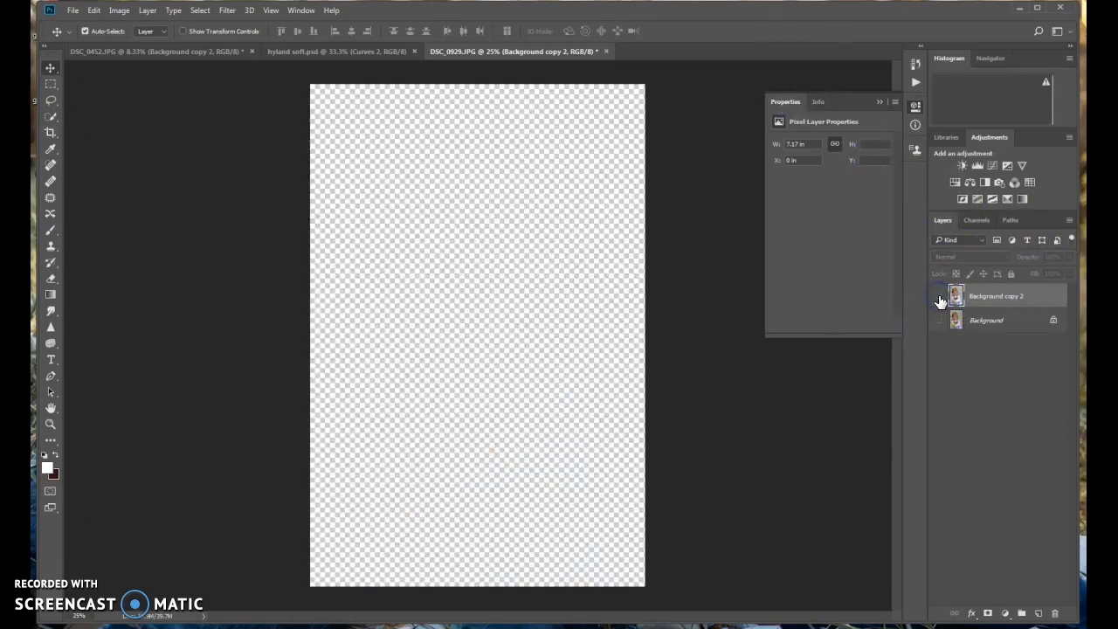
{"action": "left_click", "coordinate": [937, 319]}
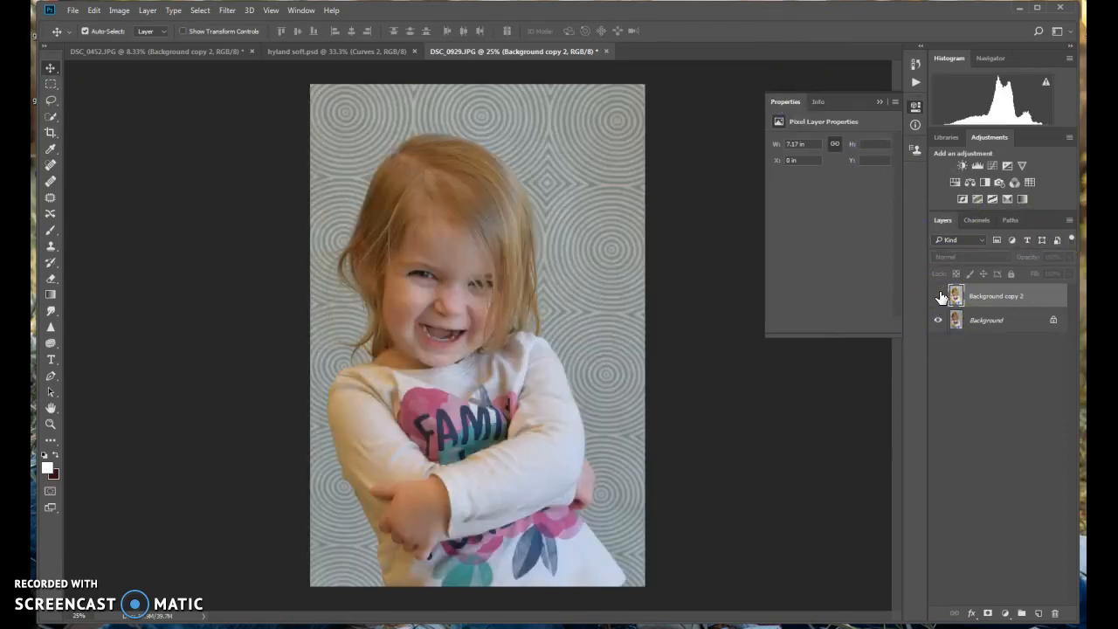
{"action": "left_click", "coordinate": [938, 296]}
{"action": "left_click", "coordinate": [938, 296]}
{"action": "left_click", "coordinate": [937, 297]}
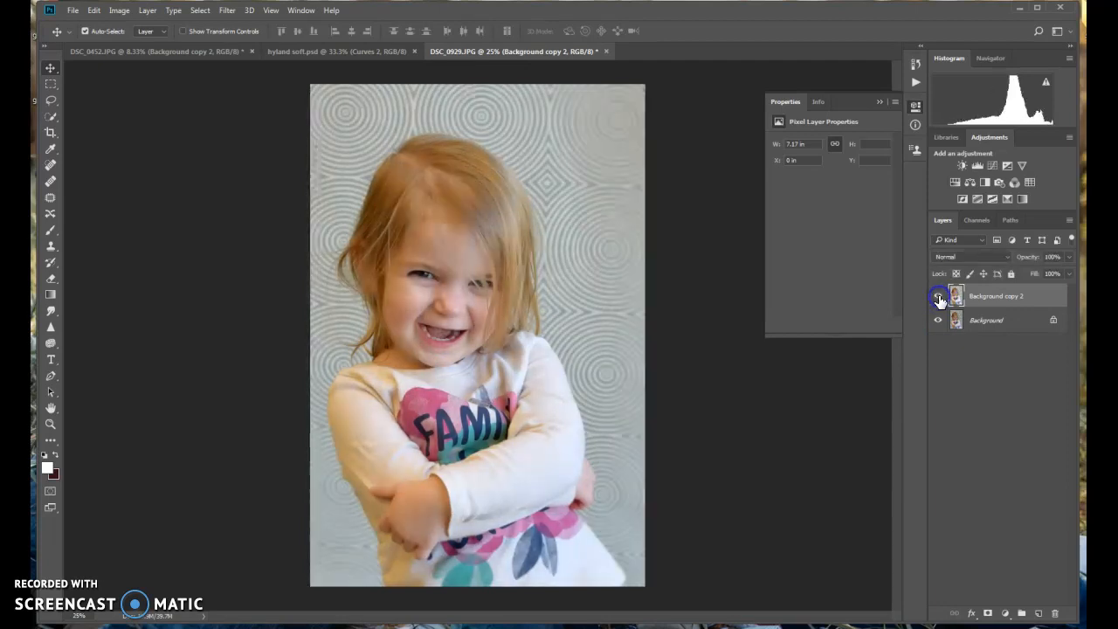